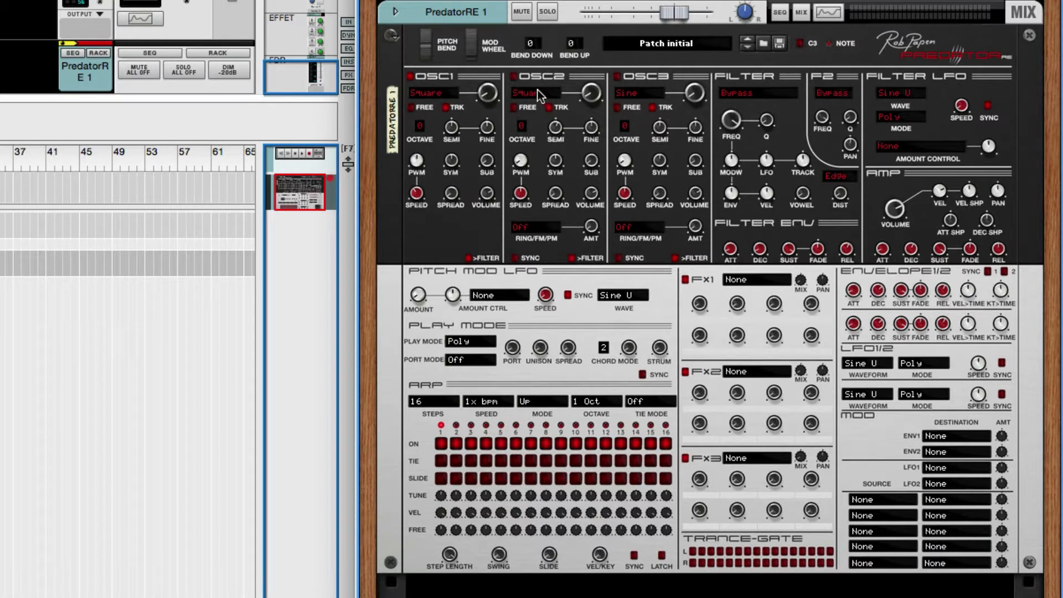
# - Examine the waveform choices available for oscillator 1, leaving Square selected
pyautogui.click(514, 77)
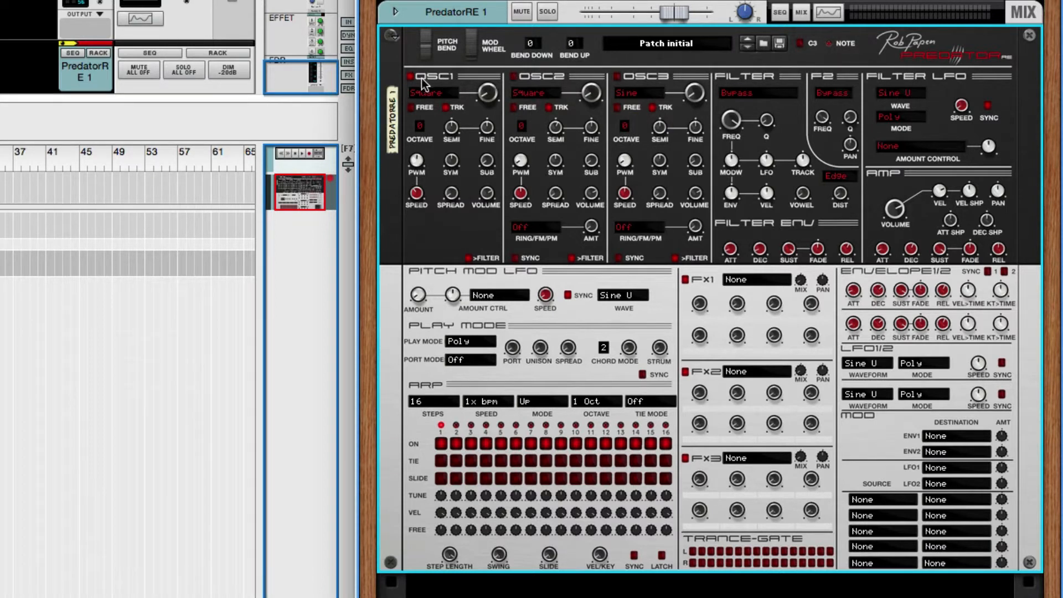
pyautogui.click(444, 92)
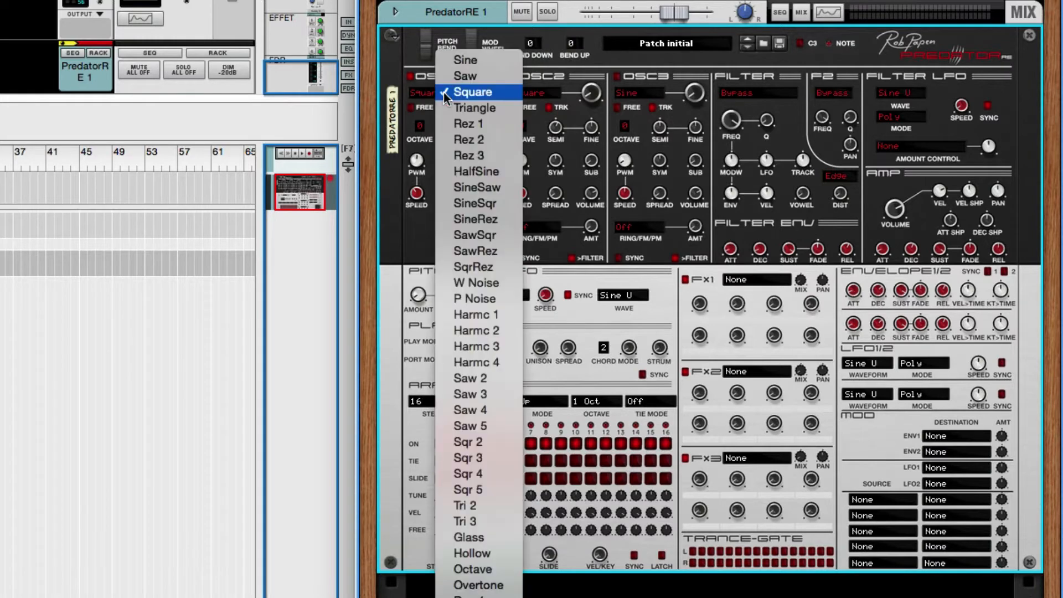
pyautogui.scroll(-15, 476, 128)
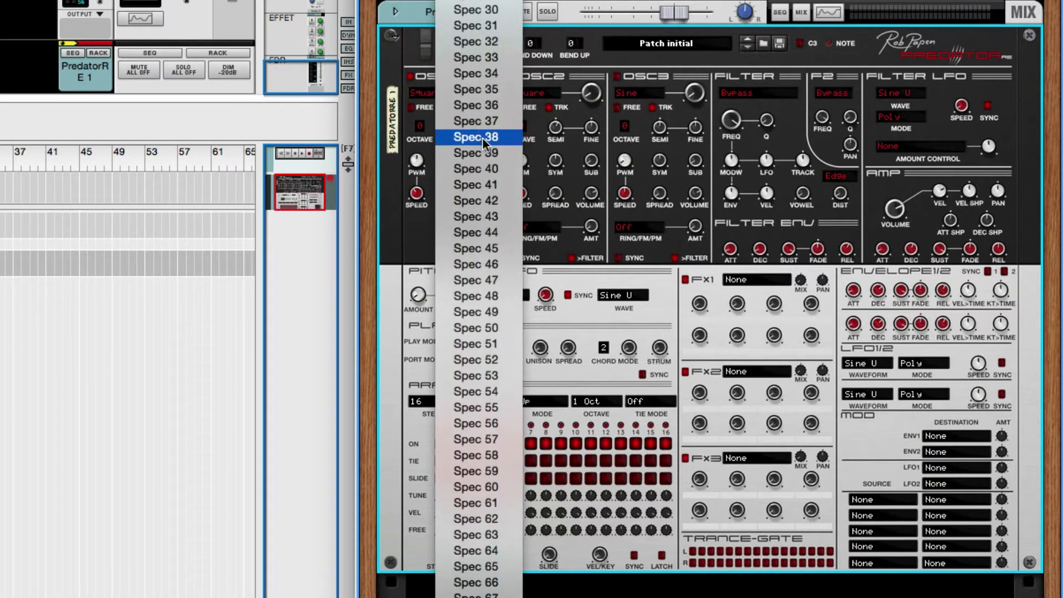
pyautogui.scroll(10, 483, 139)
pyautogui.click(395, 81)
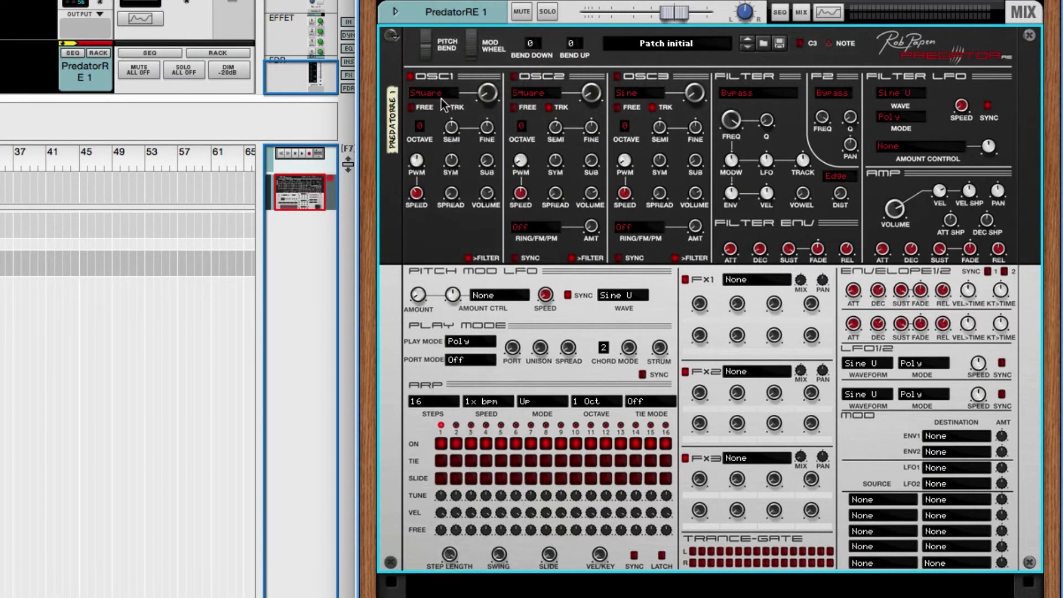
# - Set oscillator 1's waveform to Sine and look through the waveform list down to the Vocal, Vox and Spec entries
pyautogui.moveTo(489, 96); pyautogui.dragTo(474, 117)
pyautogui.click(443, 98)
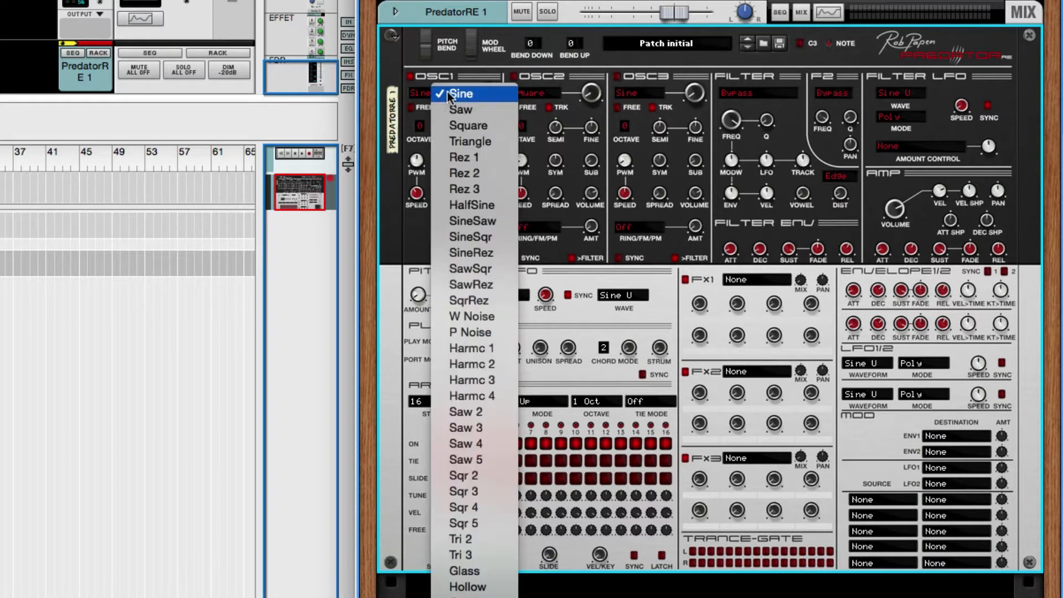
pyautogui.scroll(-15, 475, 154)
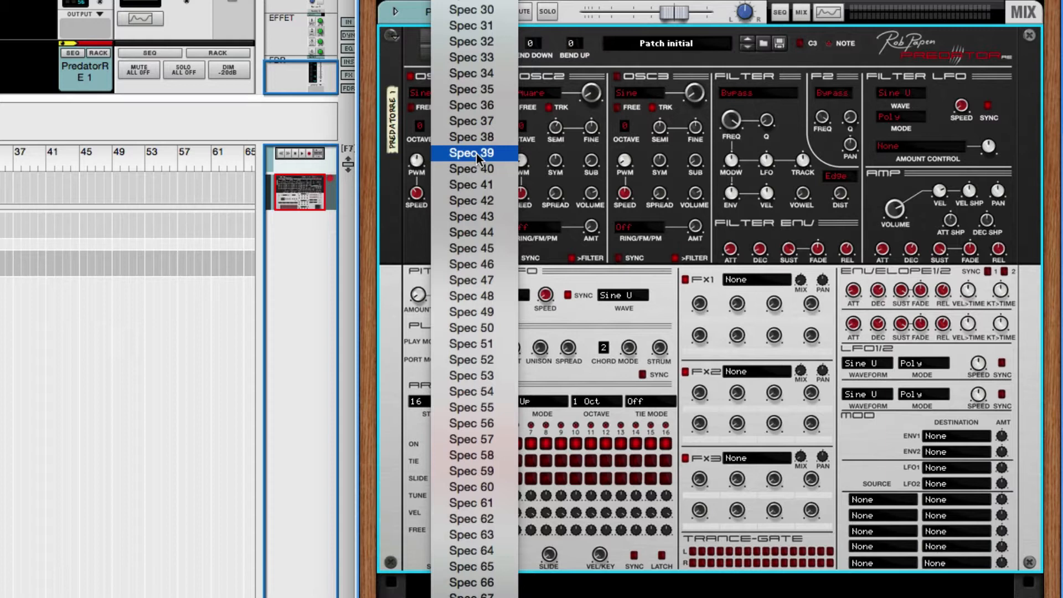
pyautogui.scroll(10, 489, 182)
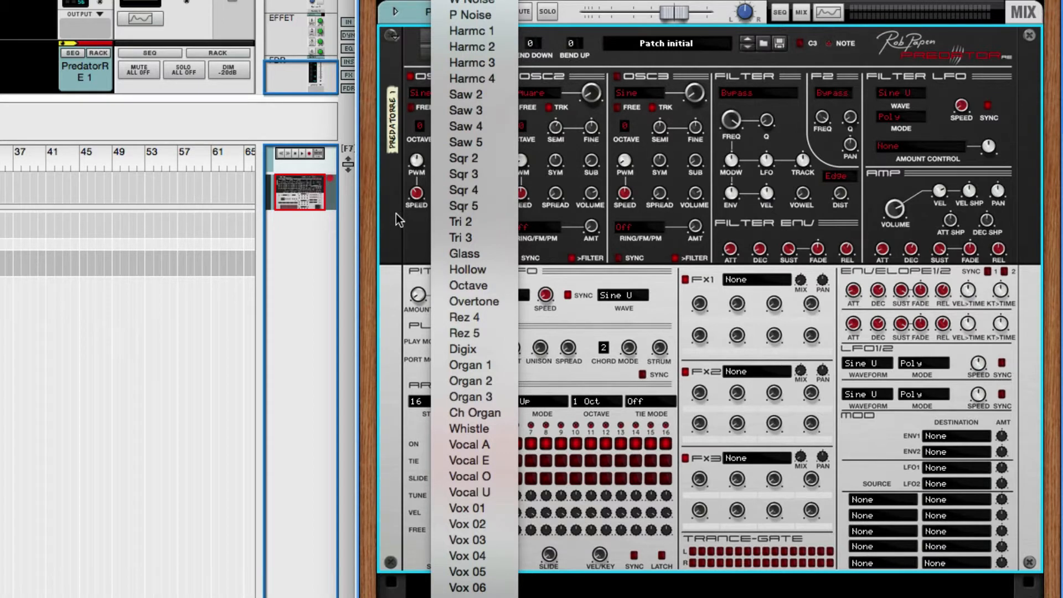
pyautogui.scroll(-17, 459, 206)
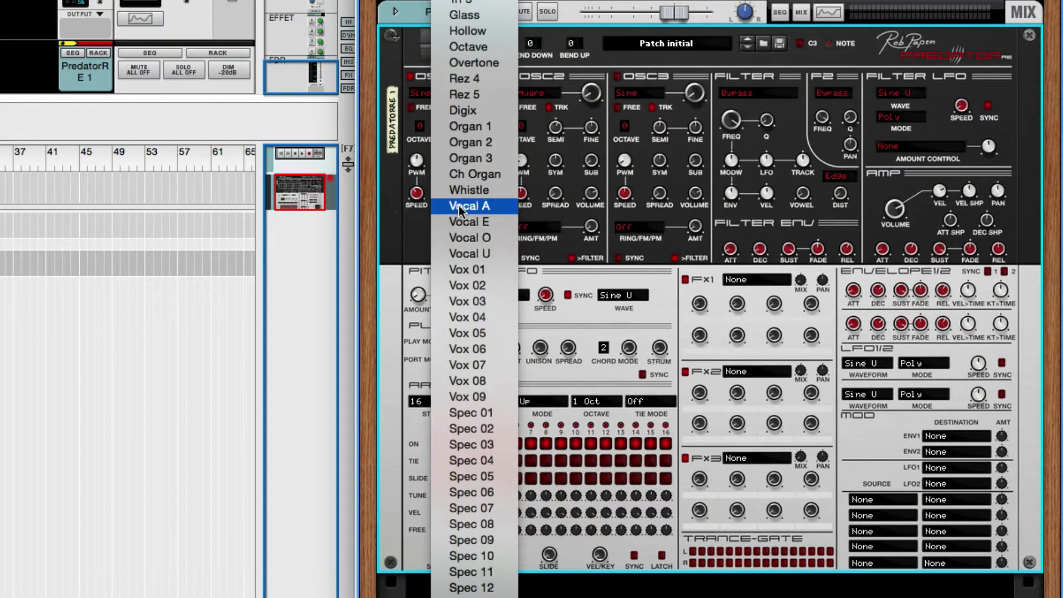
pyautogui.scroll(-3, 476, 381)
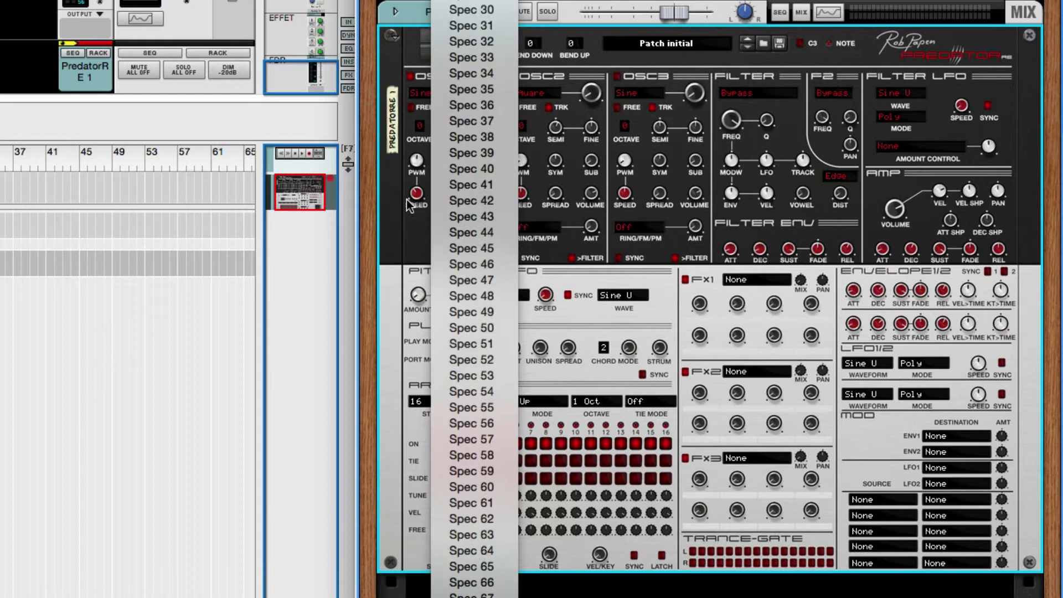
pyautogui.click(401, 240)
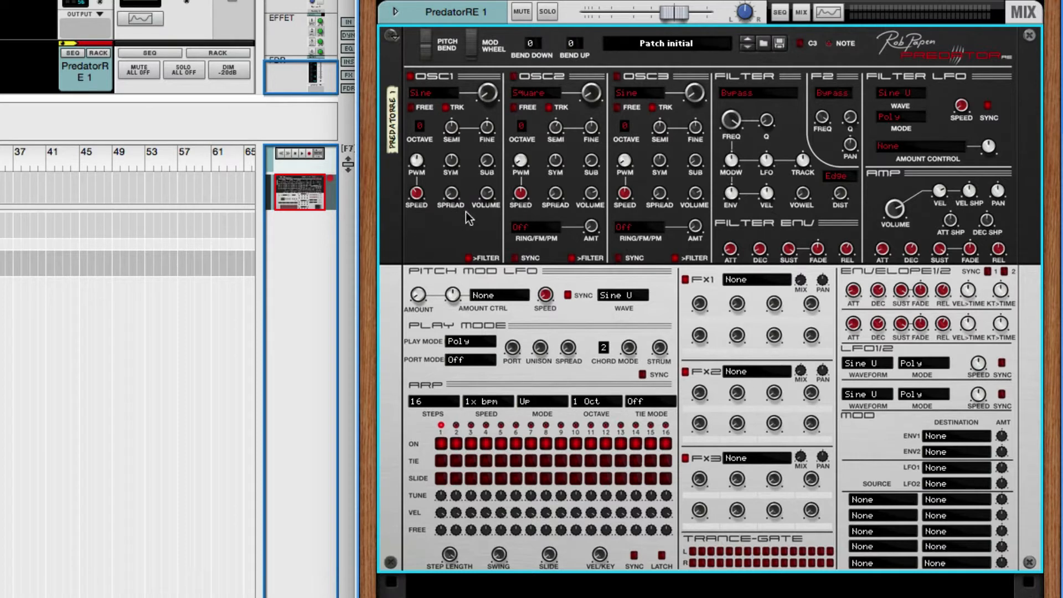
# - Switch to BaiBoard and move the square wave's middle vertical edge onto the 25% SYM line, and from there past its original position
pyautogui.moveTo(452, 162)
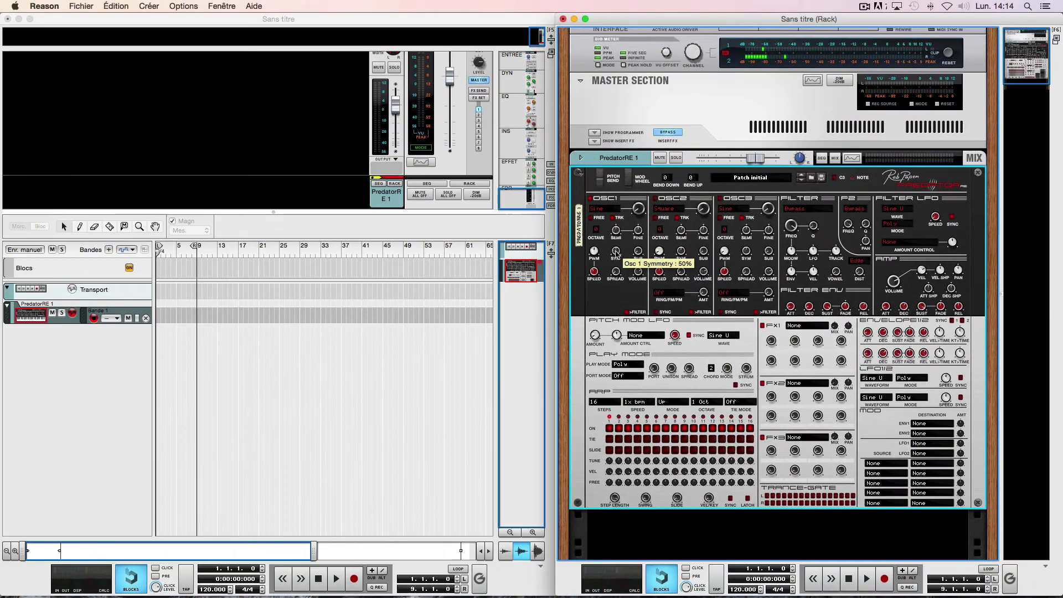
pyautogui.press('super+Tab')
pyautogui.press('super+Tab')
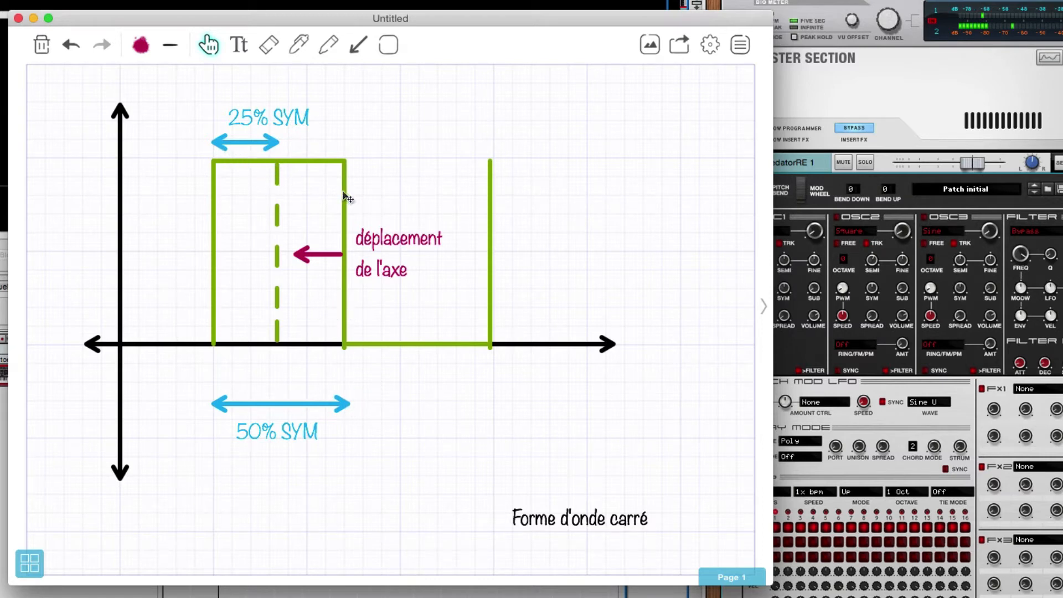
pyautogui.moveTo(345, 194); pyautogui.dragTo(278, 197)
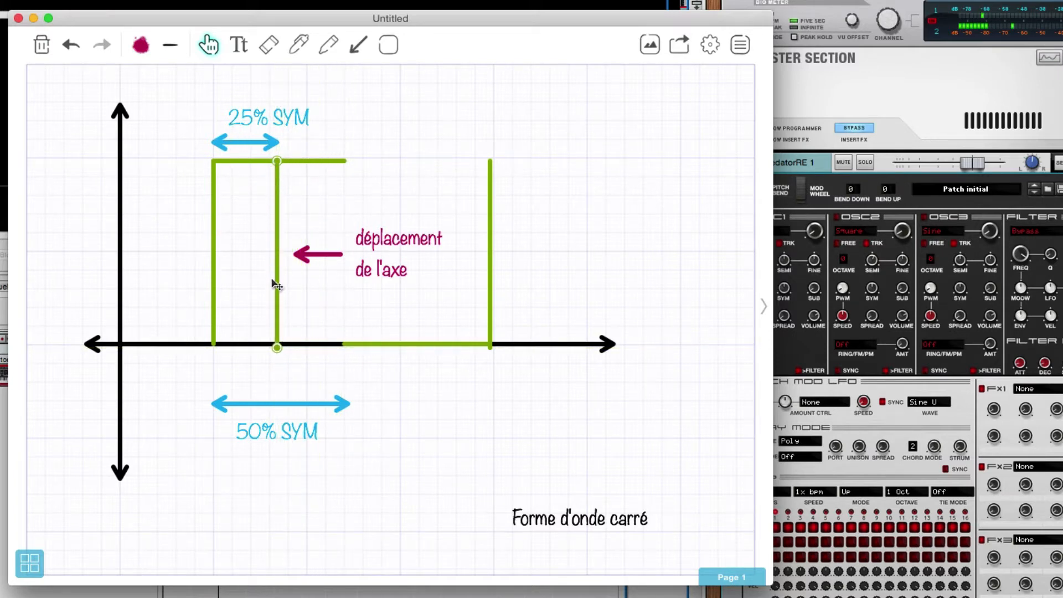
pyautogui.moveTo(277, 228); pyautogui.dragTo(440, 243)
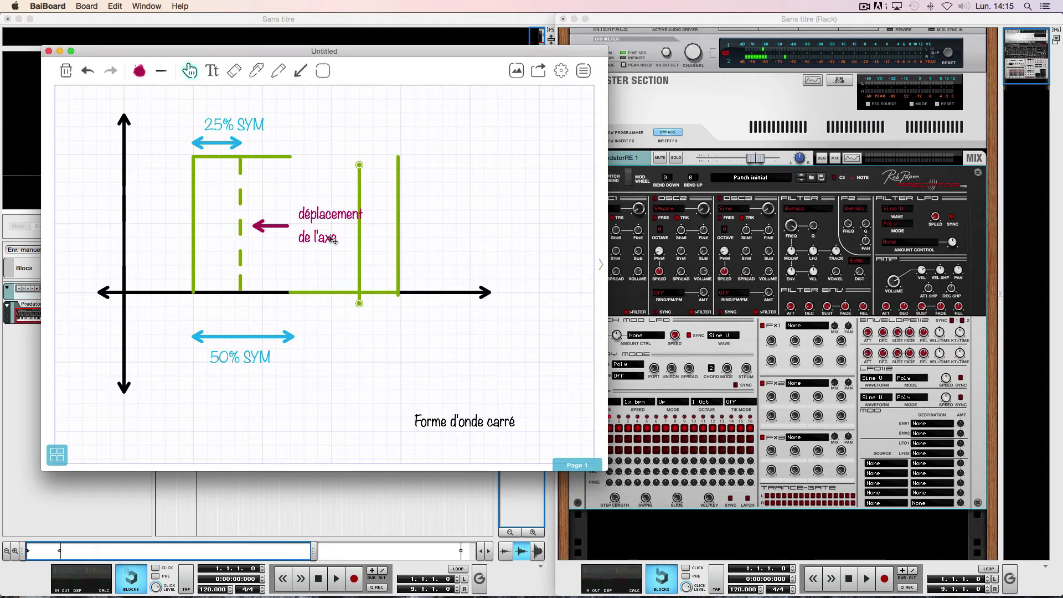
# - Switch back to Reason, toggle oscillator 1's Free option and set its waveform to Square
pyautogui.press('super+Tab')
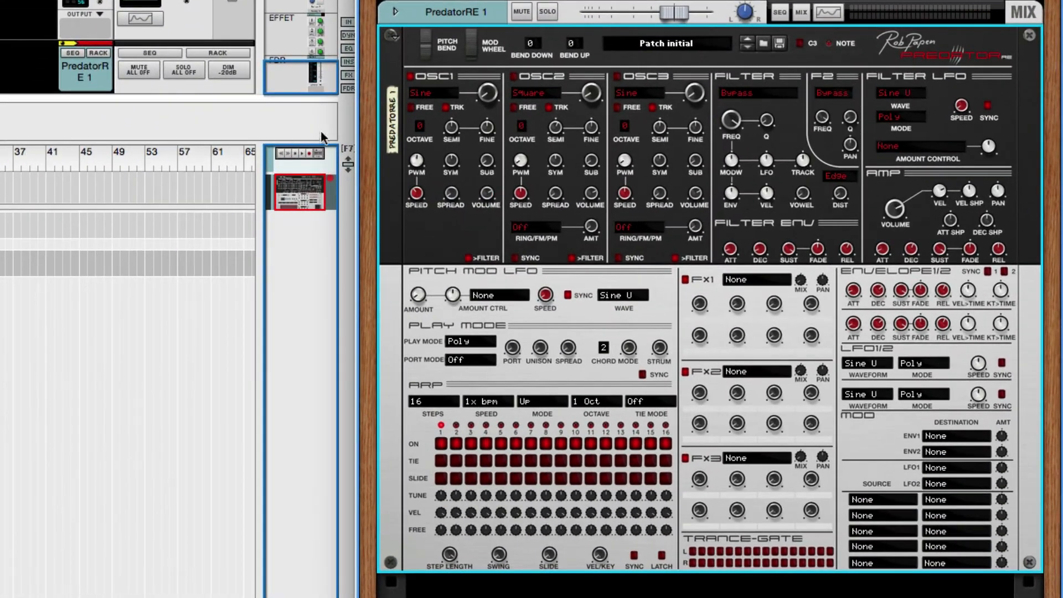
pyautogui.scroll(-1, 413, 107)
pyautogui.click(412, 108)
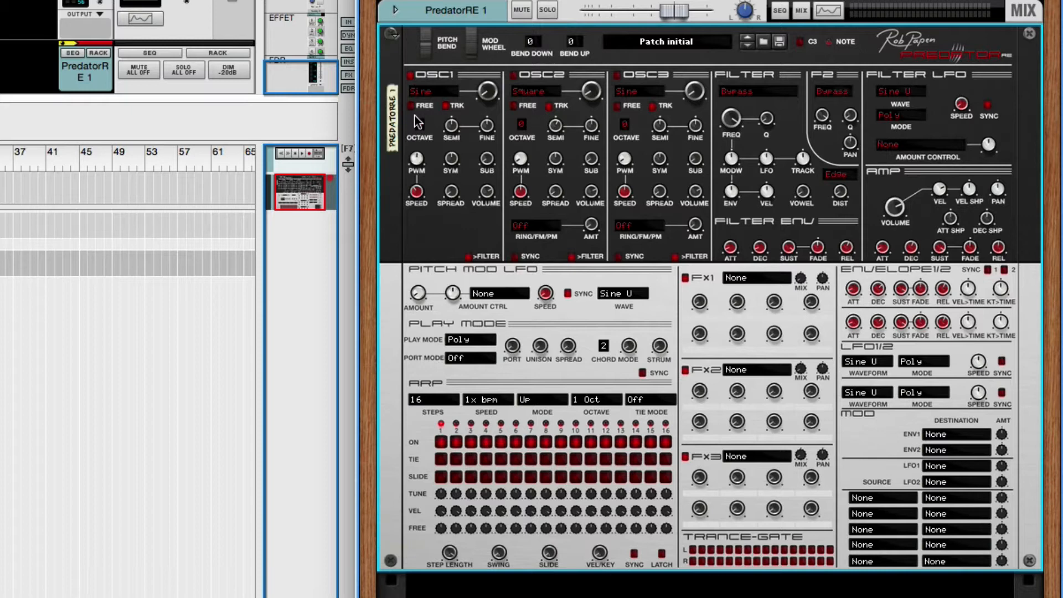
pyautogui.moveTo(446, 125)
pyautogui.click(426, 90)
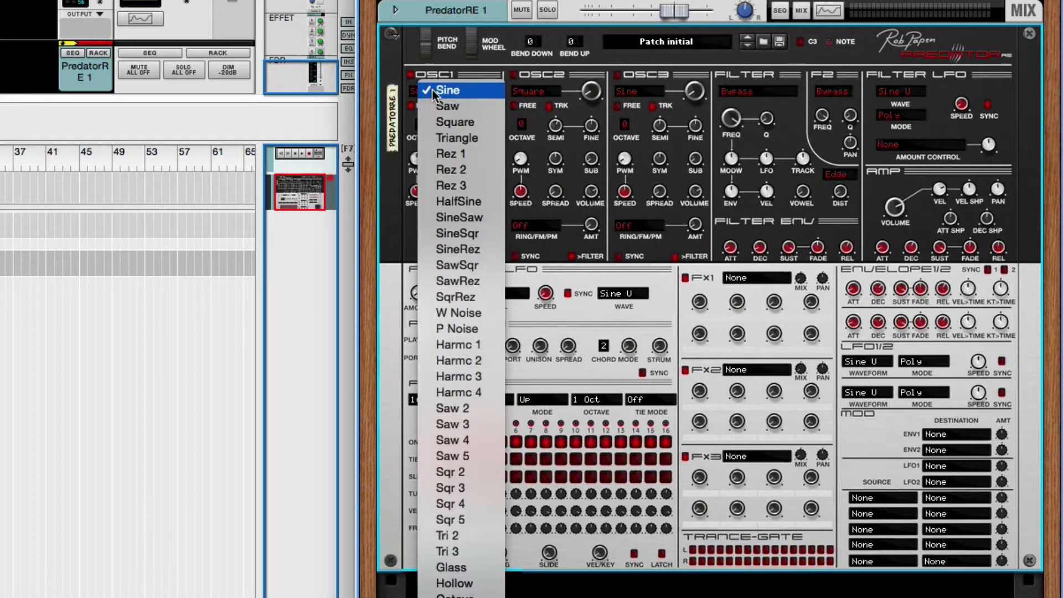
pyautogui.click(466, 124)
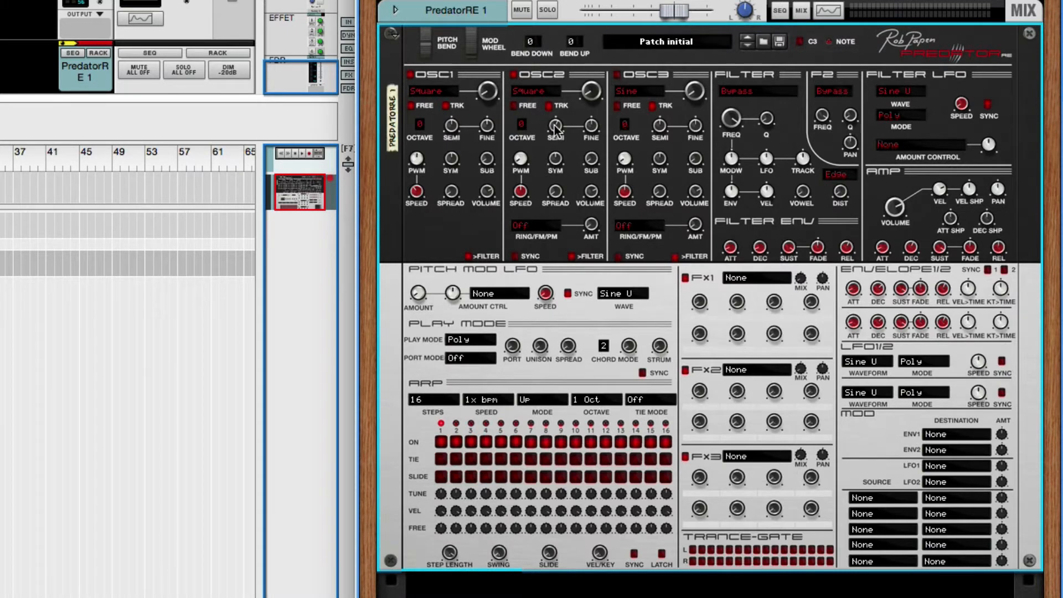
# - Reset the Predator device and set the waveforms of oscillators 1 and 2 to Square
pyautogui.moveTo(557, 128)
pyautogui.rightClick(407, 206)
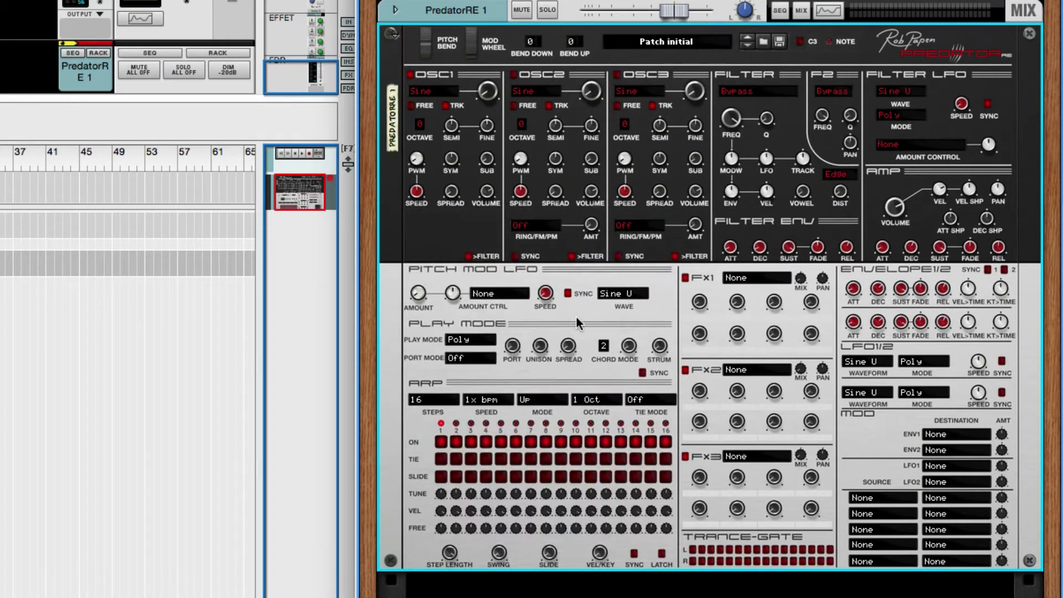
pyautogui.click(438, 90)
pyautogui.click(469, 118)
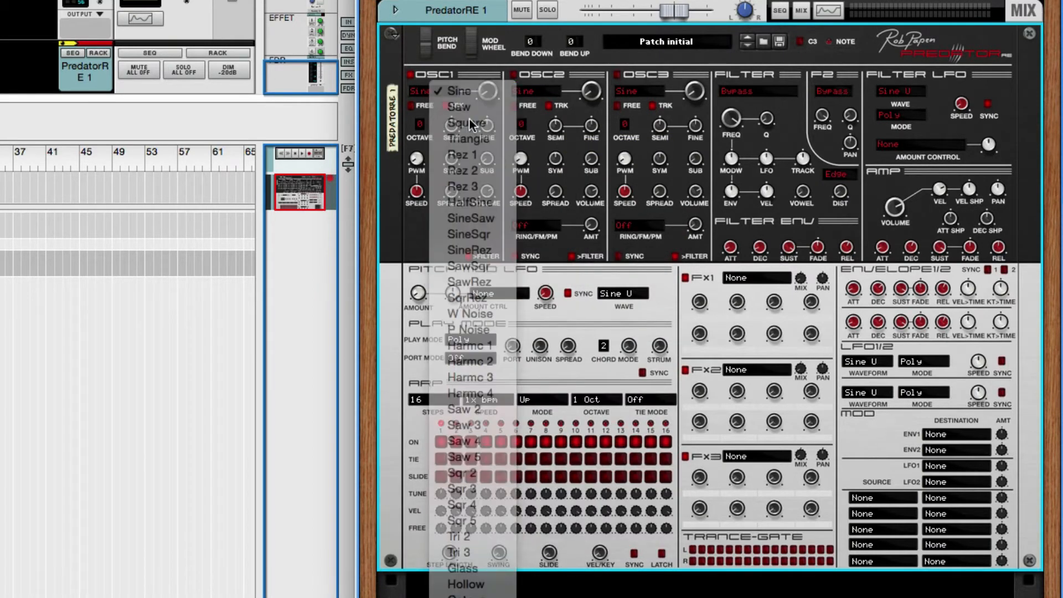
pyautogui.click(524, 93)
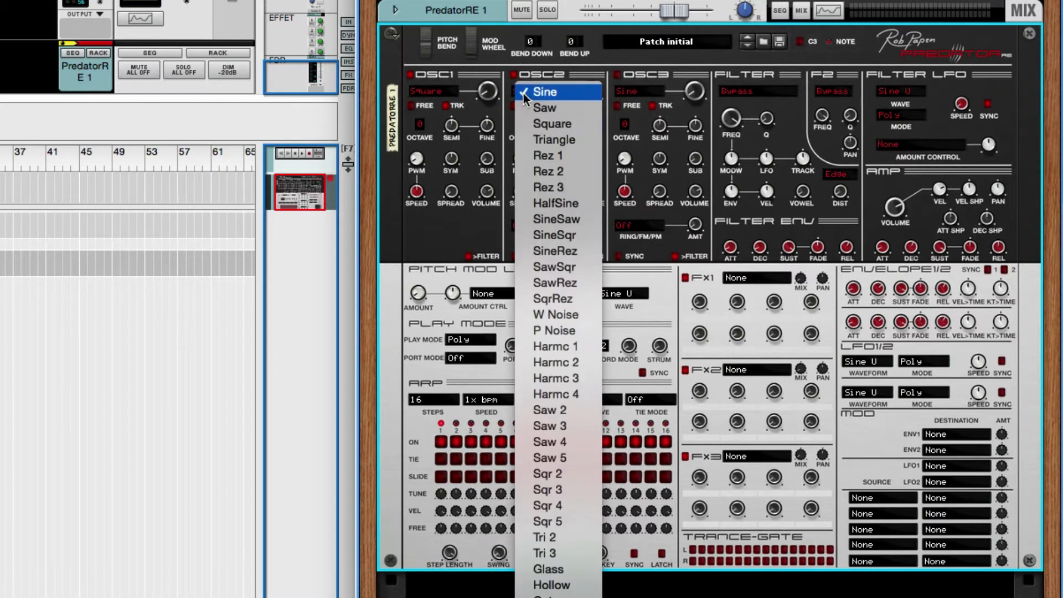
pyautogui.click(543, 124)
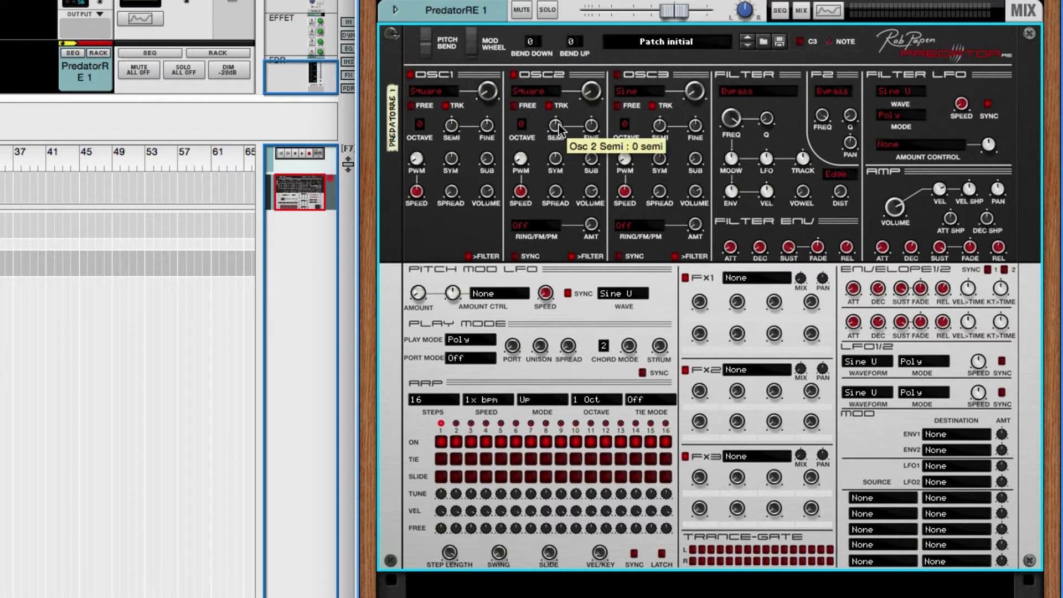
# - Try oscillator 2's semitone offset at 4 semi against no offset, and finish by lowering it
pyautogui.scroll(4, 559, 130)
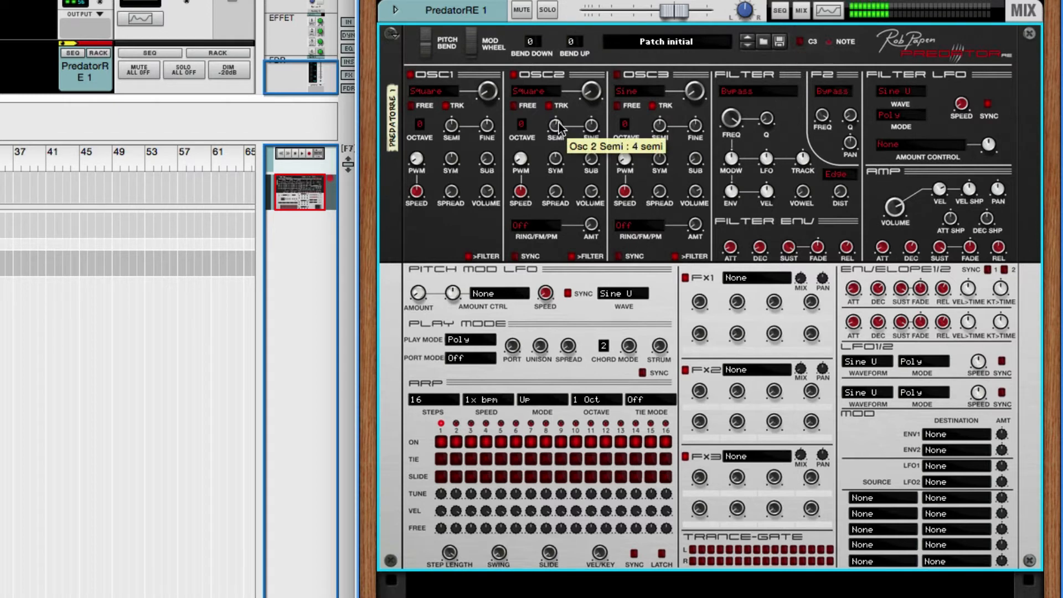
pyautogui.scroll(-4, 560, 129)
pyautogui.scroll(4, 559, 127)
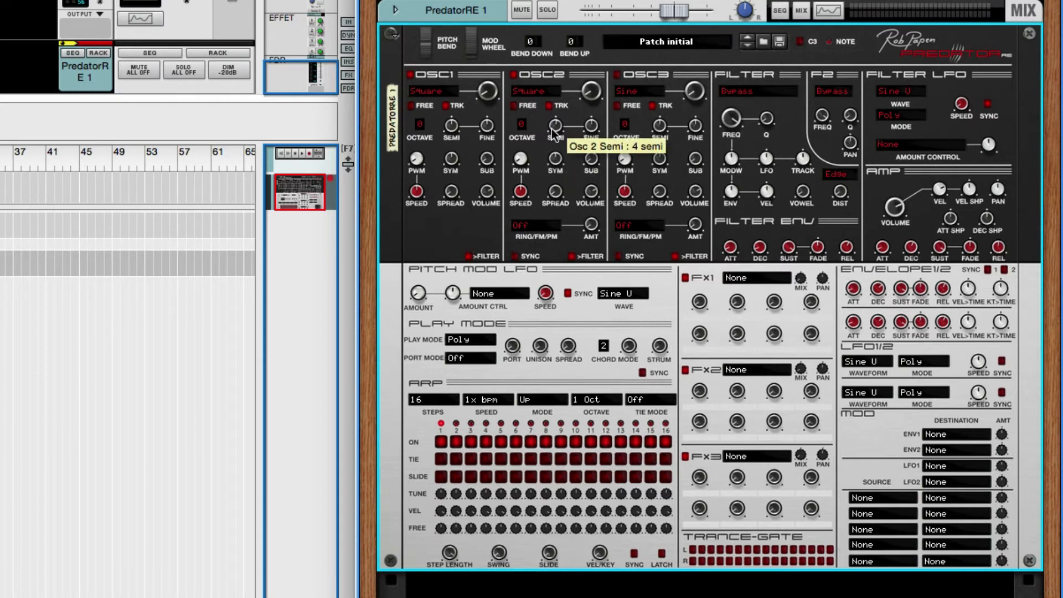
pyautogui.moveTo(553, 130); pyautogui.dragTo(568, 159)
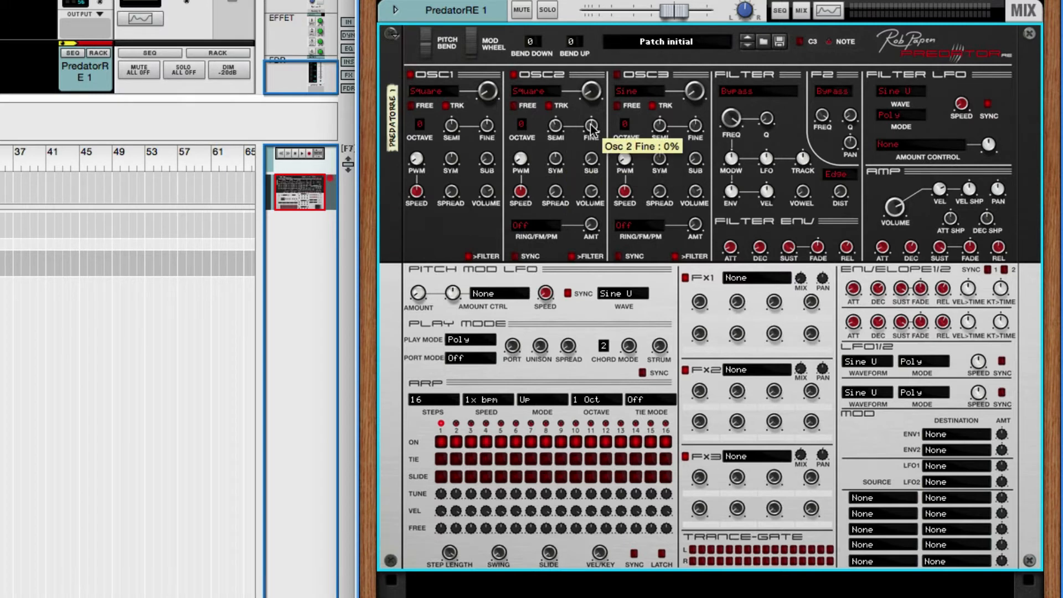
# - Try oscillator 2's Fine tuning control and examine its octave options
pyautogui.moveTo(592, 129)
pyautogui.mouseDown()
pyautogui.moveTo(607, 14)
pyautogui.moveTo(596, 194)
pyautogui.moveTo(597, 89)
pyautogui.moveTo(592, 129)
pyautogui.mouseUp()
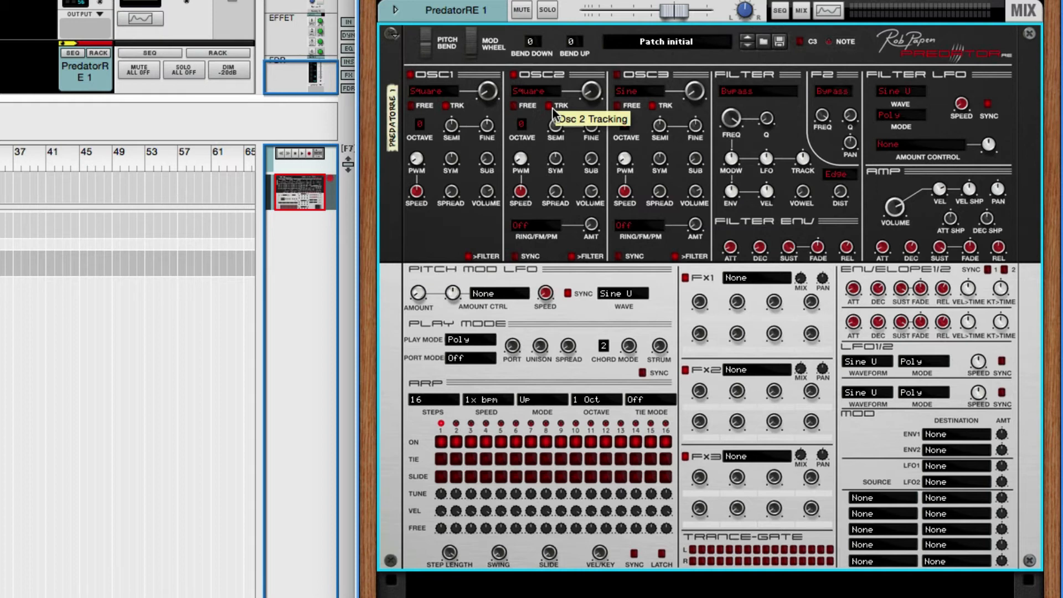
pyautogui.click(523, 126)
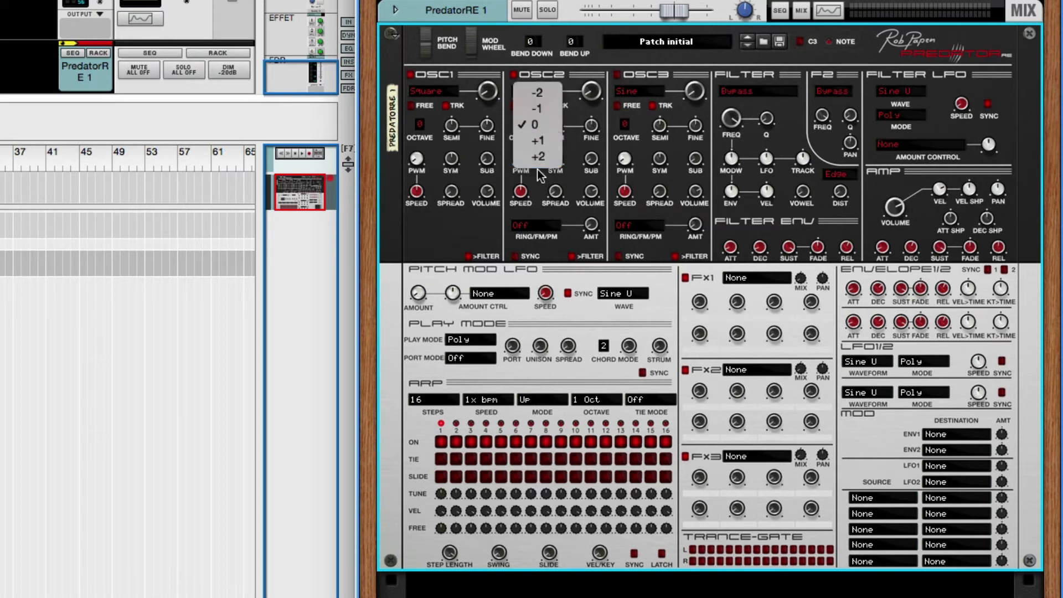
pyautogui.click(504, 175)
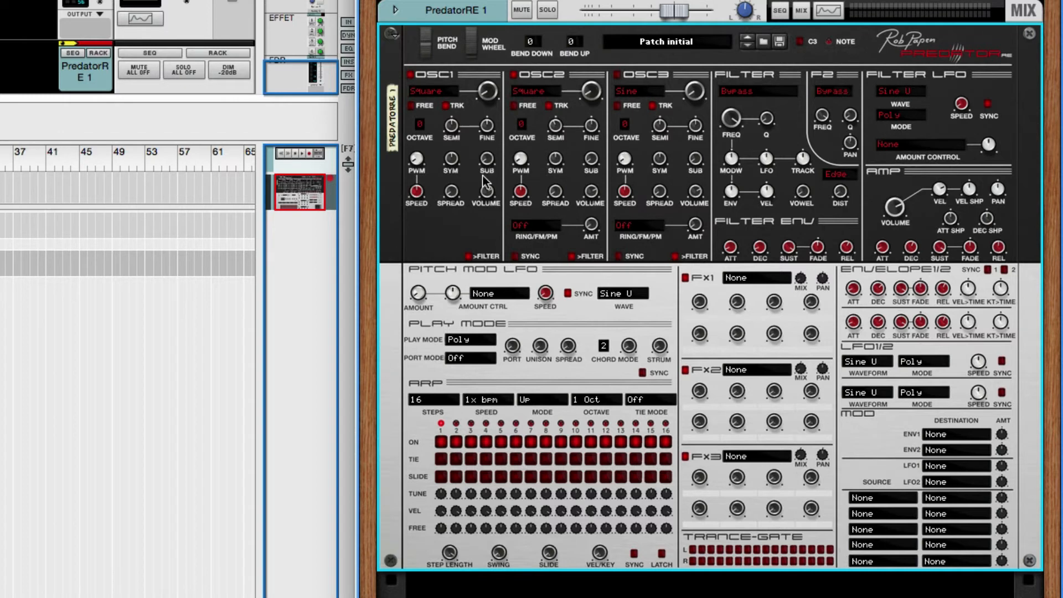
# - Lower oscillator 1's Spread amount
pyautogui.scroll(1, 483, 175)
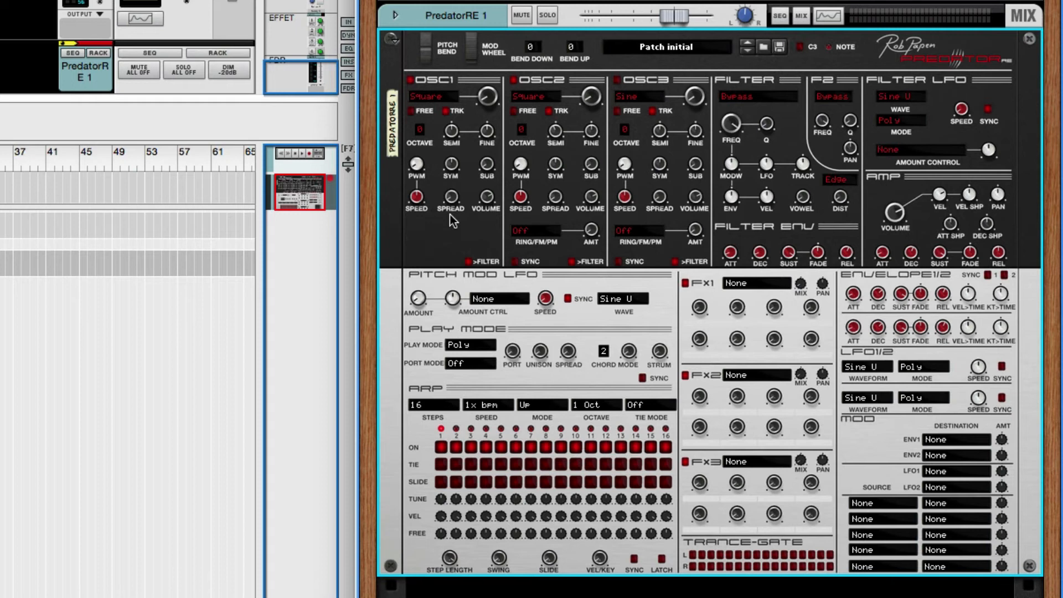
pyautogui.scroll(1, 449, 215)
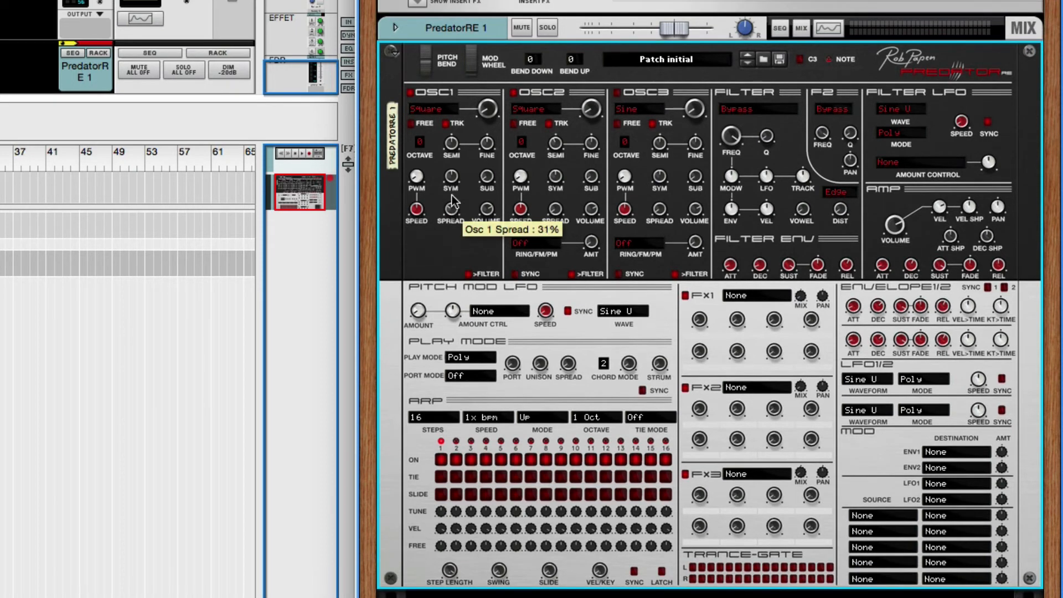
pyautogui.moveTo(452, 195); pyautogui.dragTo(453, 217)
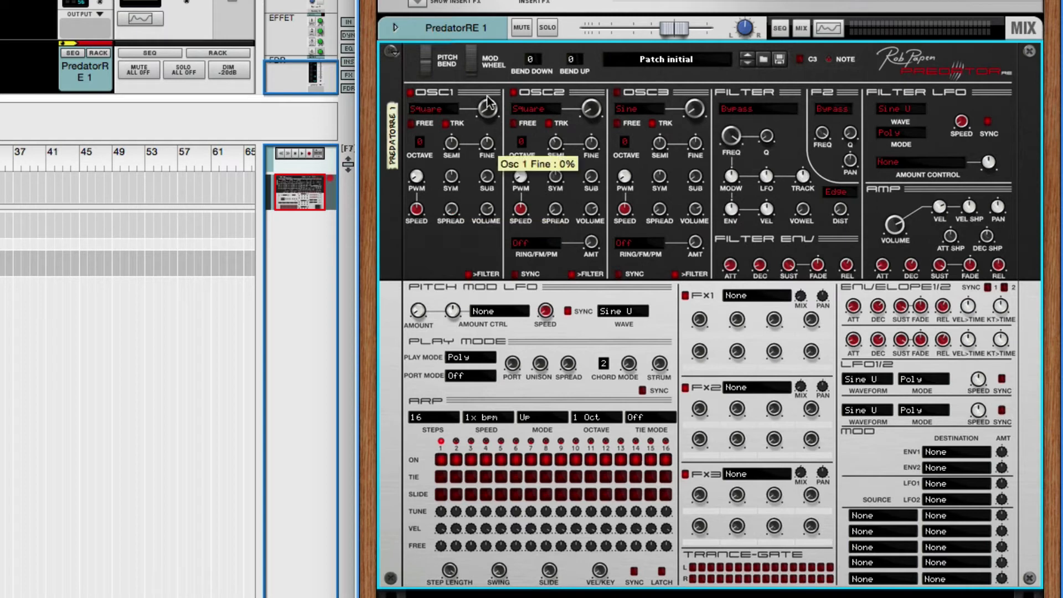
pyautogui.moveTo(449, 206)
pyautogui.mouseDown()
pyautogui.moveTo(461, 164)
pyautogui.moveTo(453, 210)
pyautogui.mouseUp()
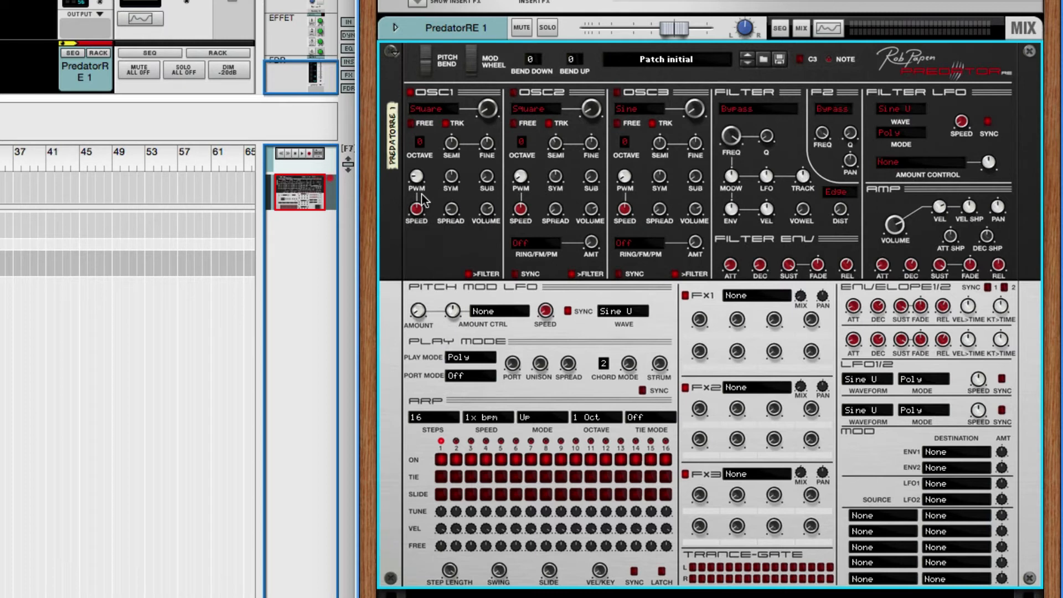
# - Adjust oscillator 1's PWM amount and its PWM speed
pyautogui.moveTo(417, 180); pyautogui.dragTo(426, 130)
pyautogui.moveTo(418, 212)
pyautogui.mouseDown()
pyautogui.moveTo(418, 191)
pyautogui.moveTo(417, 212)
pyautogui.mouseUp()
pyautogui.moveTo(417, 209)
pyautogui.moveTo(418, 200)
pyautogui.mouseDown()
pyautogui.moveTo(420, 189)
pyautogui.moveTo(417, 214)
pyautogui.mouseUp()
# - Examine the Ring/FM/PM modulation options of oscillator 2, leaving the setting at Off
pyautogui.click(533, 243)
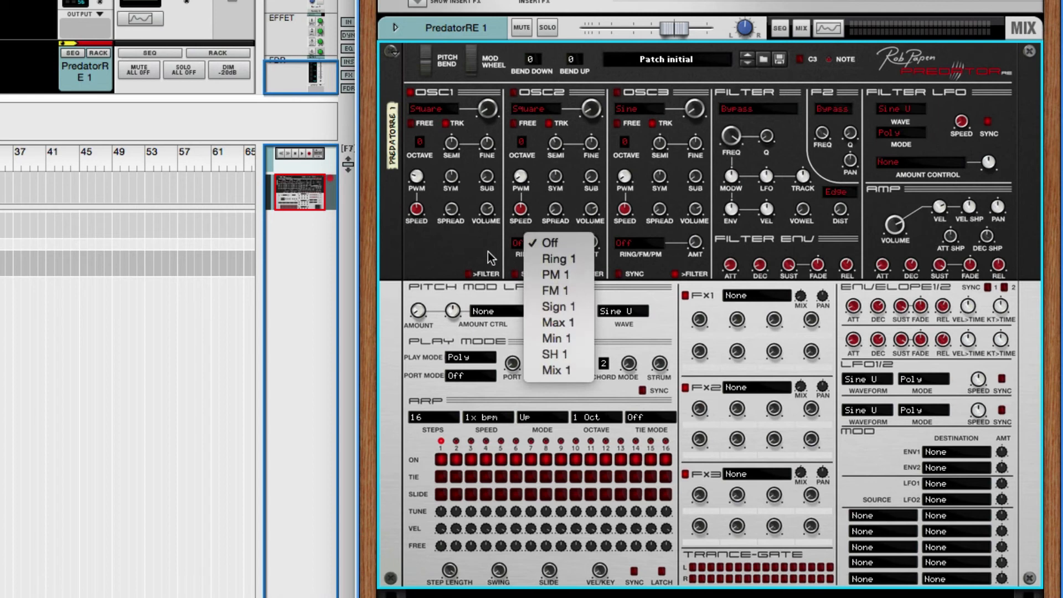
pyautogui.press('Escape')
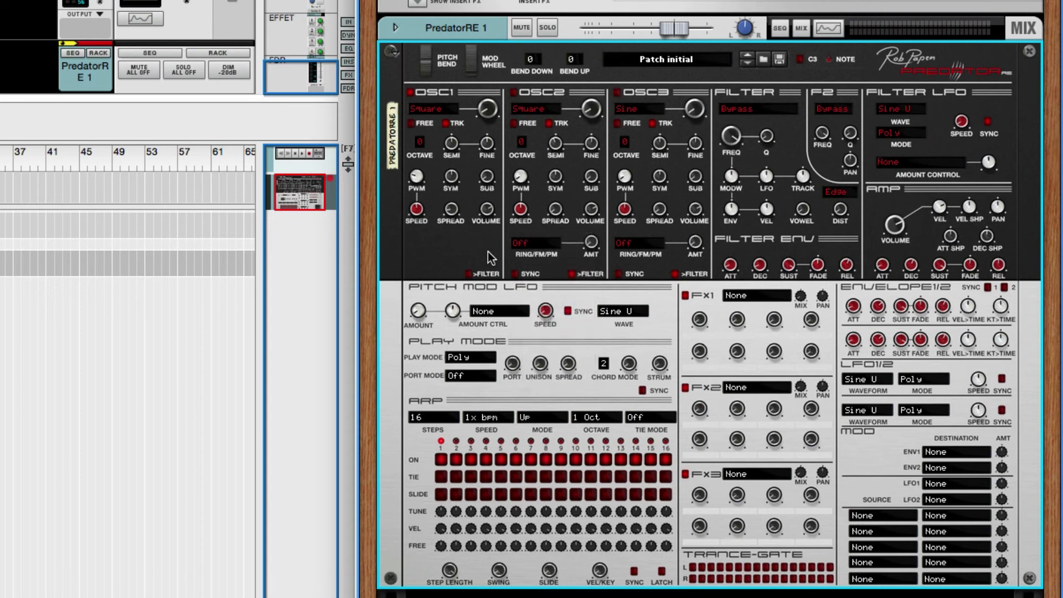
pyautogui.click(550, 243)
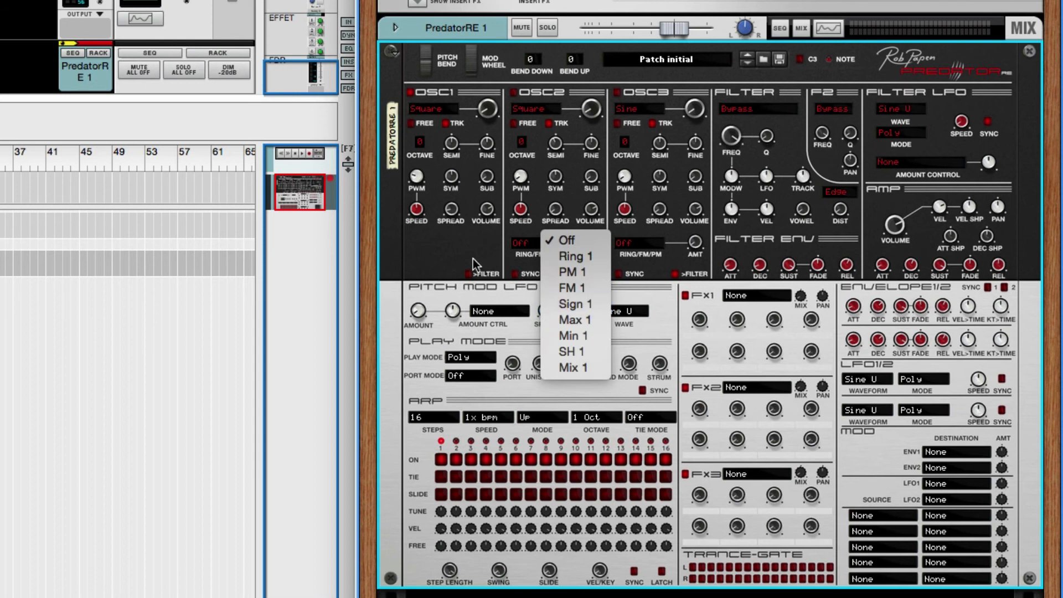
pyautogui.click(450, 252)
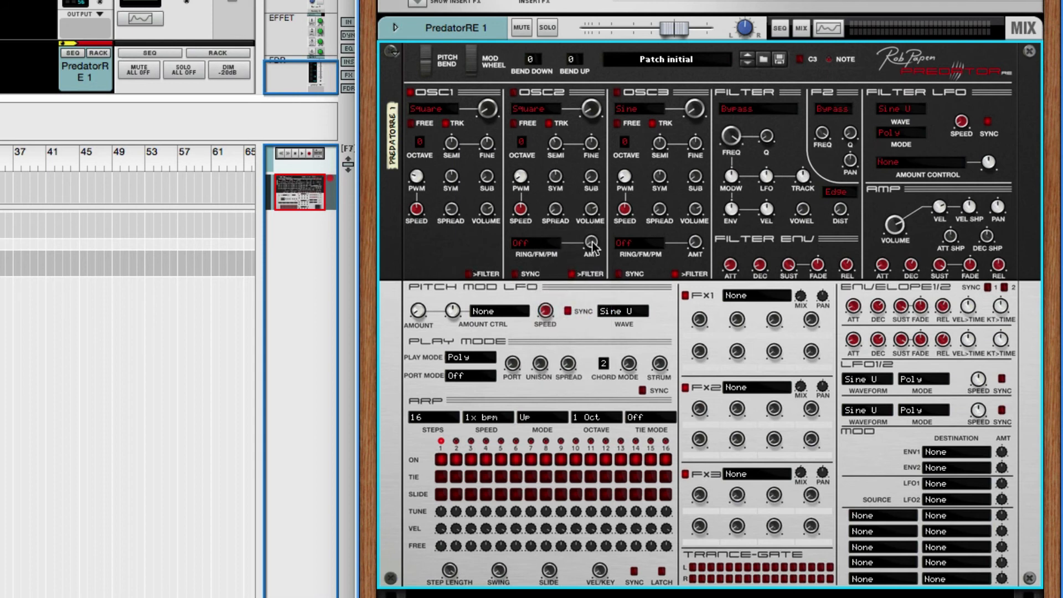